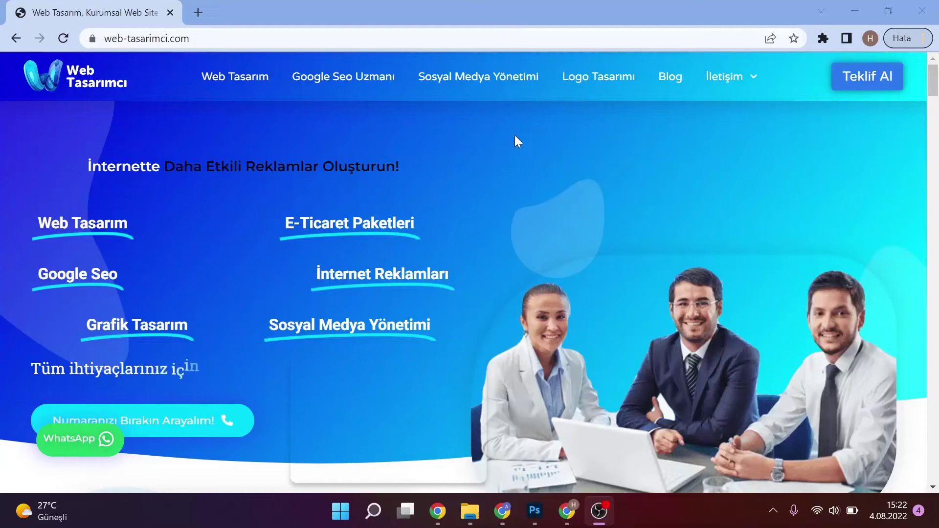
# - Leave Chrome and bring Photoshop forward with the blue signature file
pyautogui.click(563, 113)
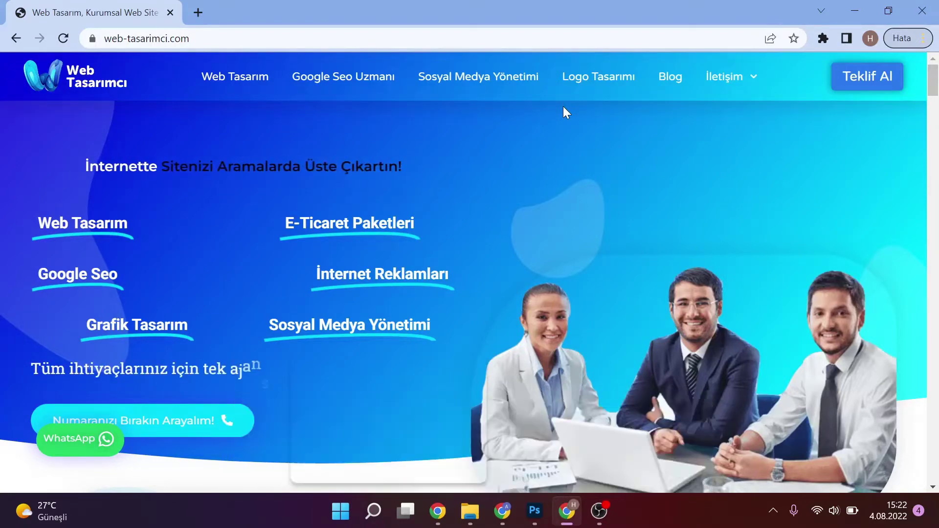
pyautogui.click(535, 511)
# - Zoom in, reposition the signature, and delete the Color Fill 1 and Curves 1 layers
pyautogui.scroll(1, 444, 227)
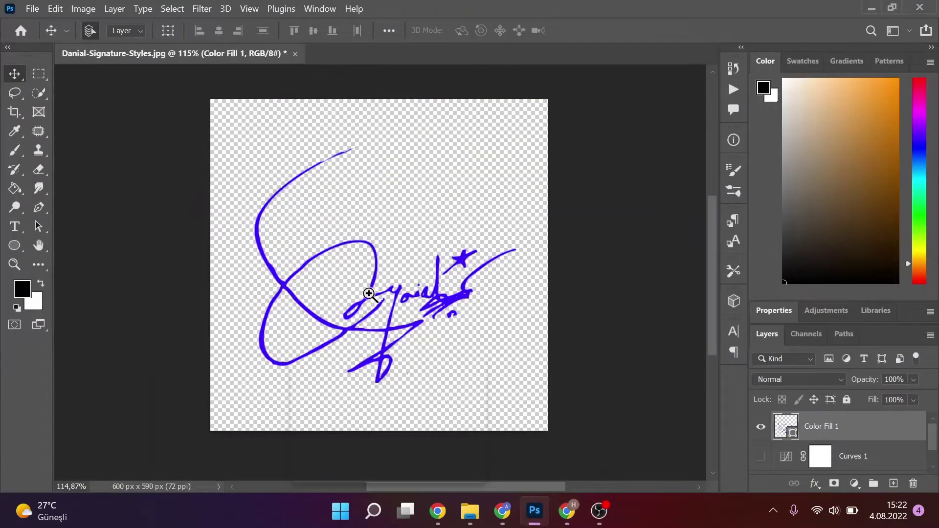
pyautogui.press('z')
pyautogui.moveTo(369, 294)
pyautogui.mouseDown()
pyautogui.moveTo(382, 300)
pyautogui.moveTo(388, 265)
pyautogui.mouseUp()
pyautogui.press('v')
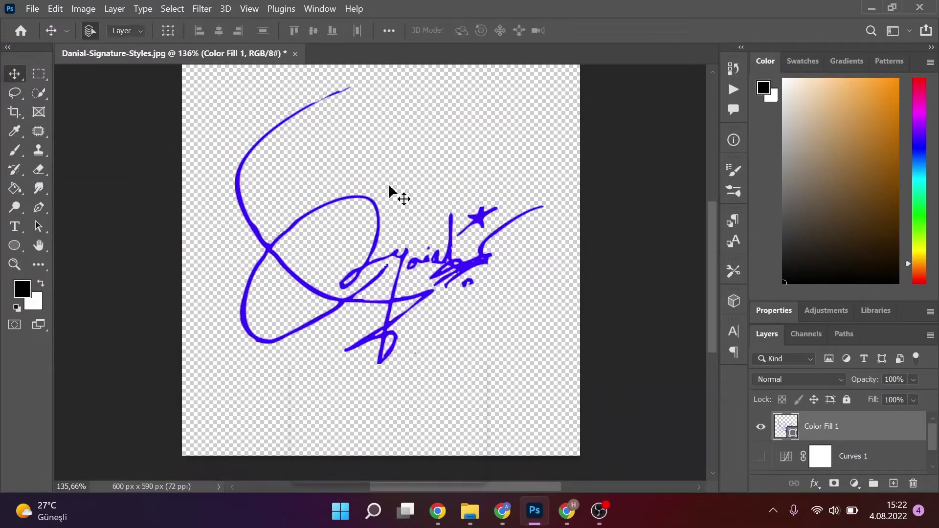
pyautogui.moveTo(370, 228); pyautogui.dragTo(377, 255)
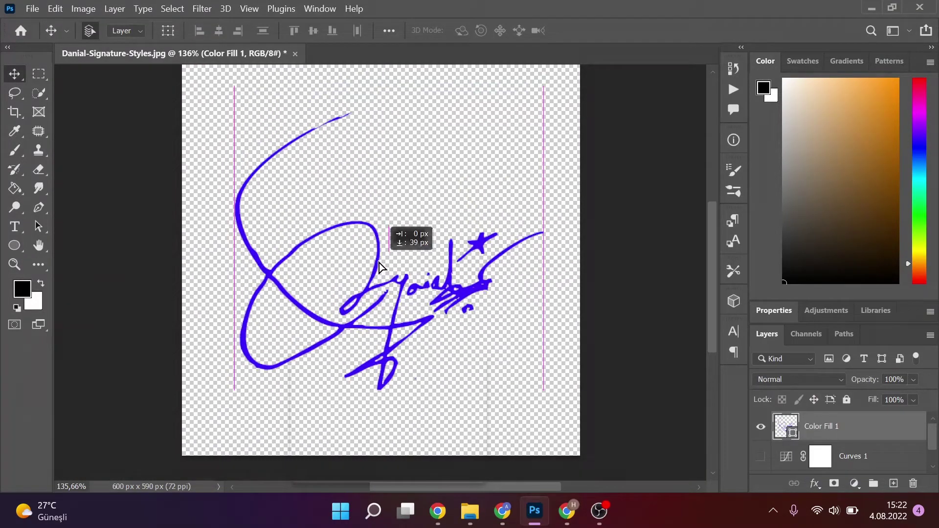
pyautogui.scroll(1, 523, 295)
pyautogui.scroll(1, 523, 295)
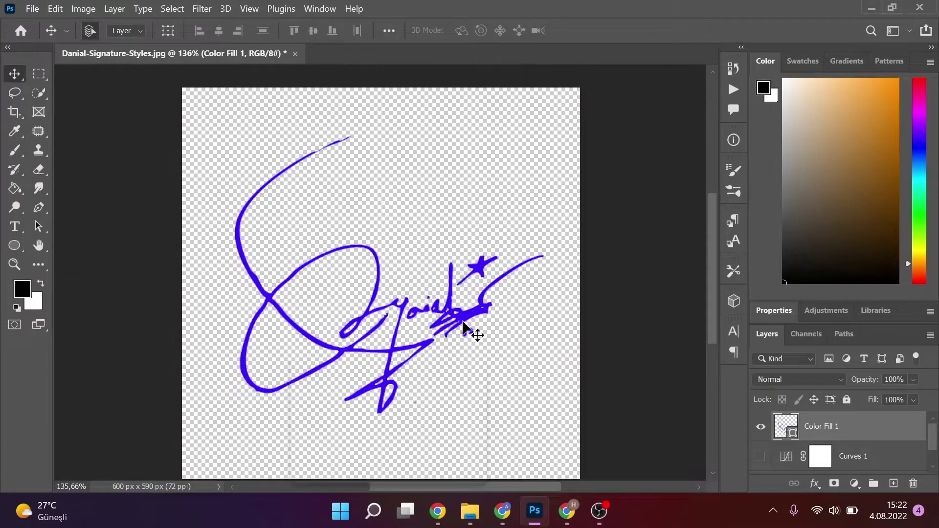
pyautogui.moveTo(461, 318); pyautogui.dragTo(463, 315)
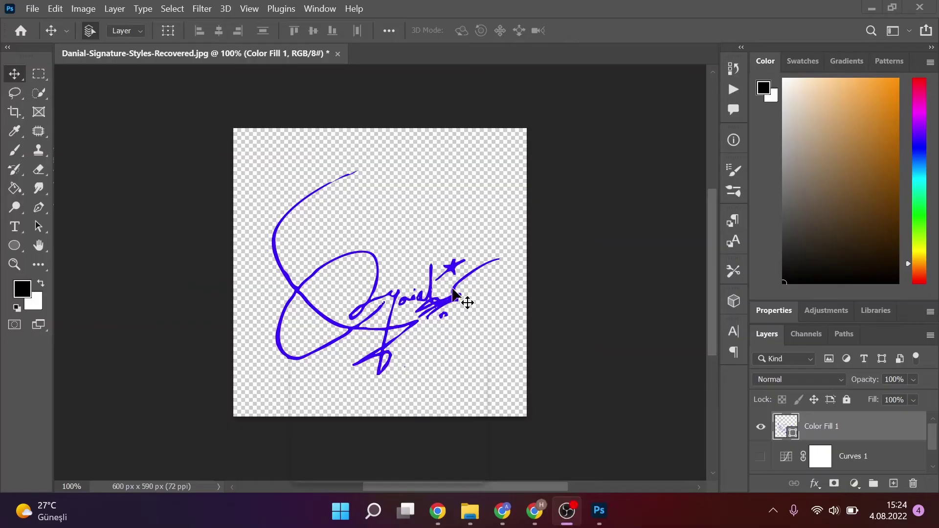
pyautogui.moveTo(452, 292); pyautogui.dragTo(455, 265)
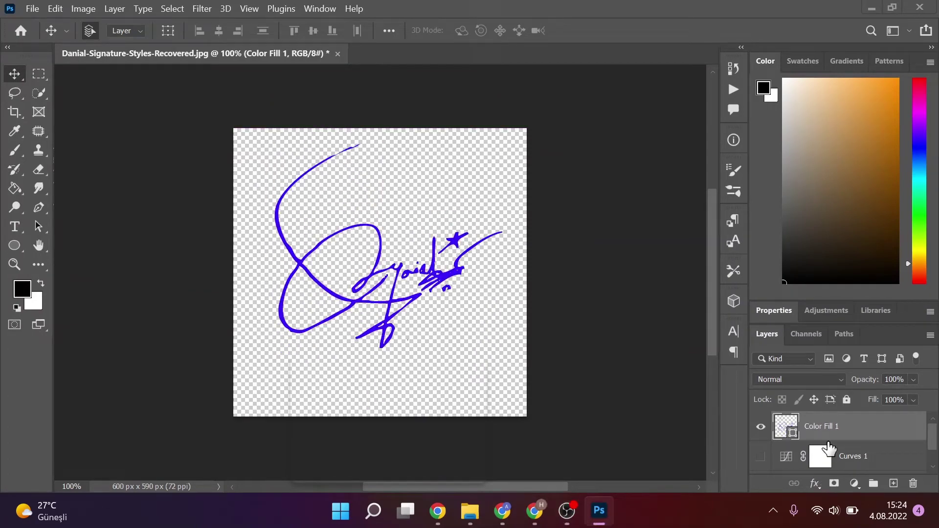
pyautogui.press('Delete')
pyautogui.press('Delete')
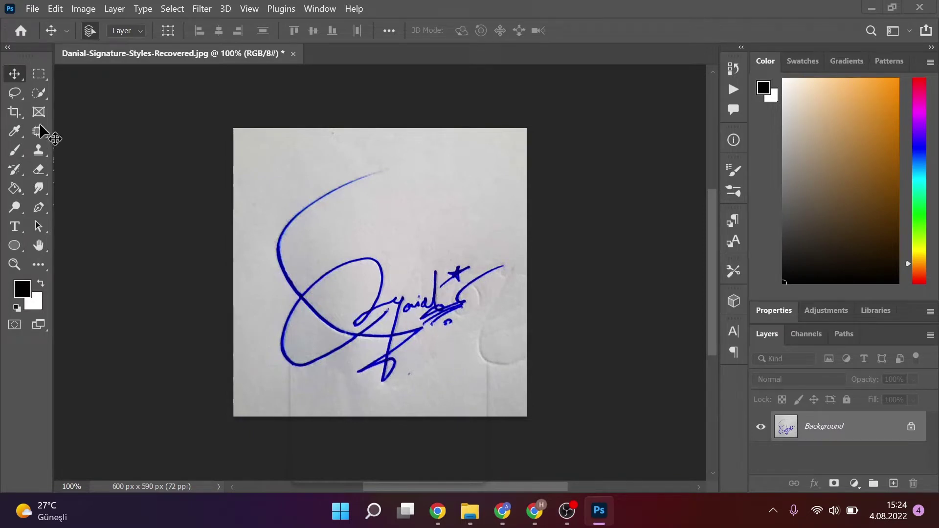
pyautogui.press('z')
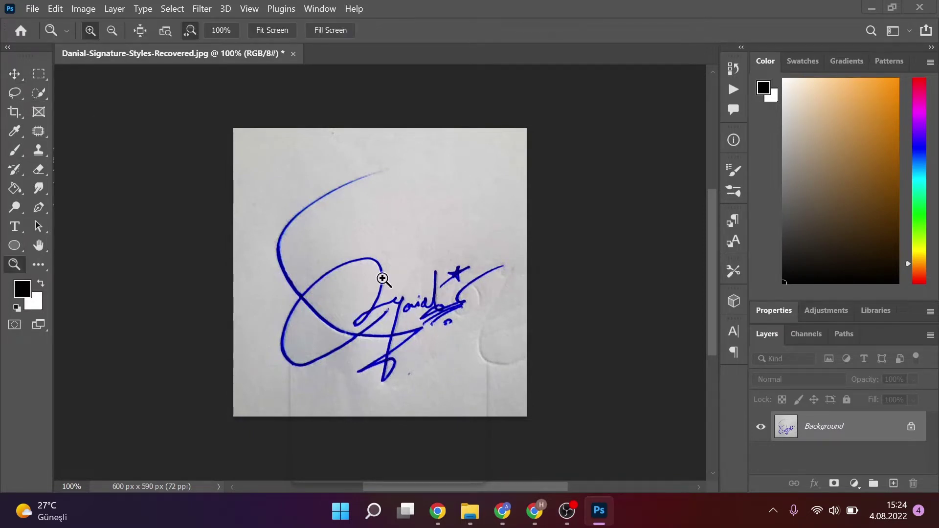
pyautogui.click(478, 248)
pyautogui.press('z')
pyautogui.moveTo(440, 269)
pyautogui.mouseDown()
pyautogui.moveTo(424, 284)
pyautogui.moveTo(521, 252)
pyautogui.moveTo(426, 251)
pyautogui.moveTo(521, 302)
pyautogui.mouseUp()
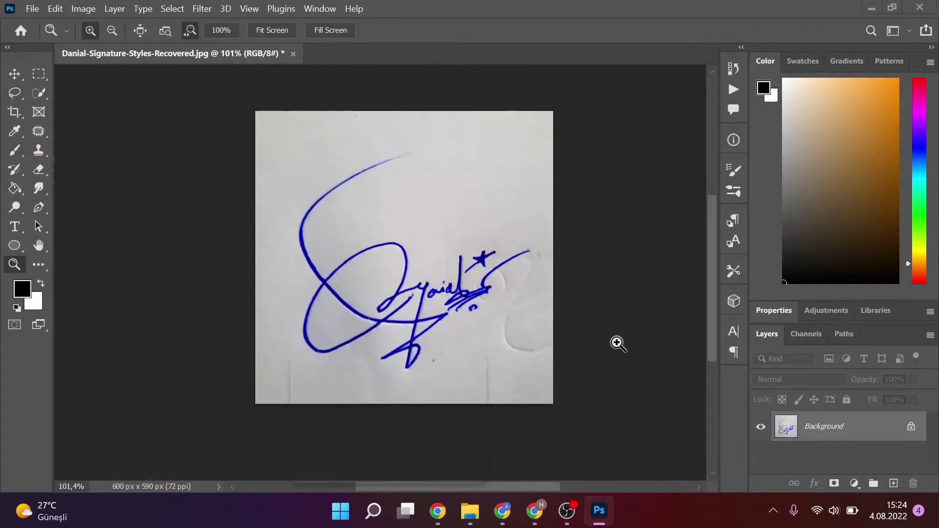
pyautogui.press('v')
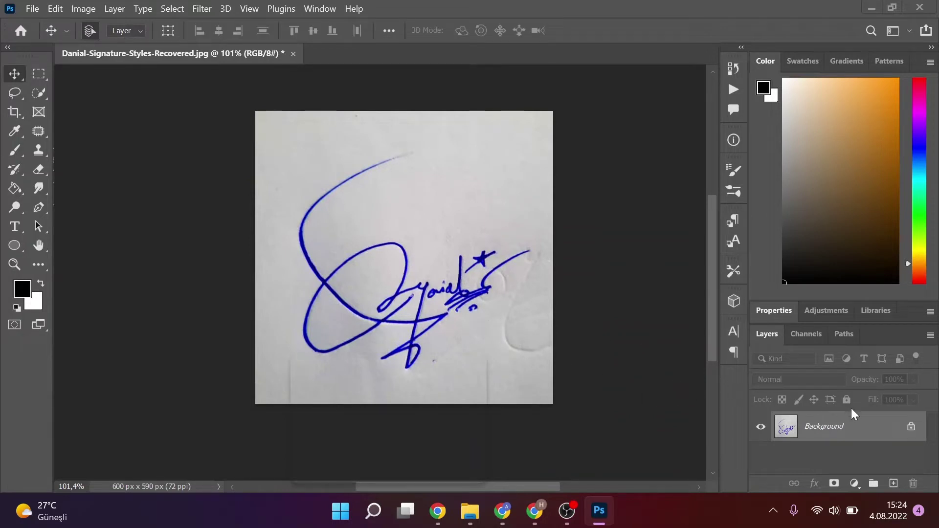
# - Add a Curves layer with black and white input points pulled in near 155
pyautogui.click(852, 484)
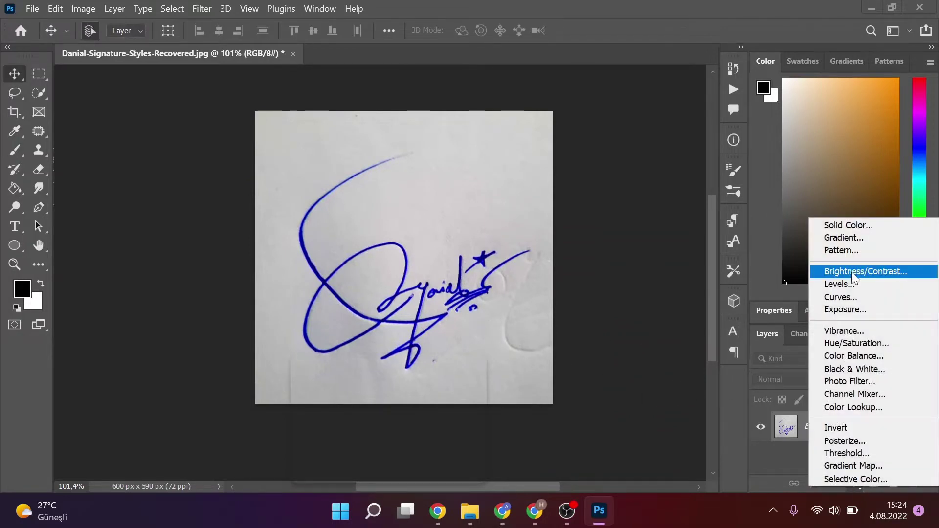
pyautogui.click(845, 300)
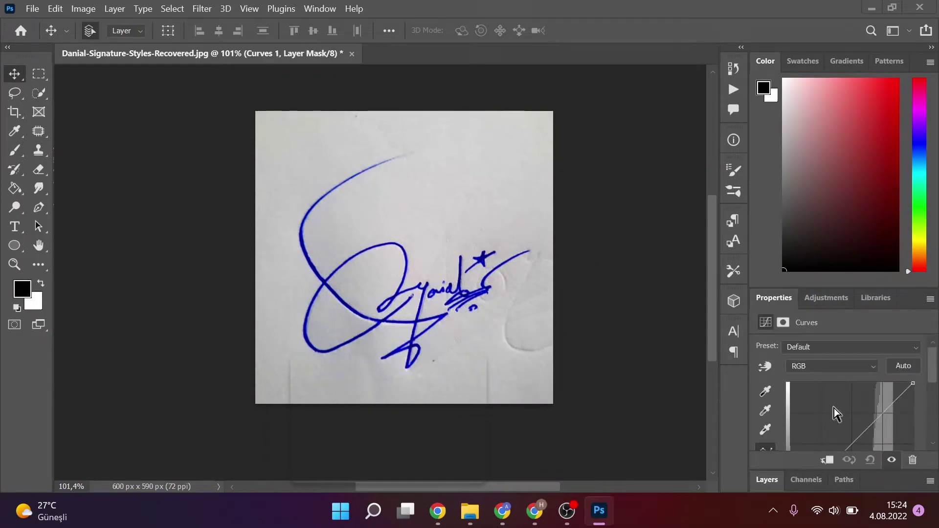
pyautogui.scroll(-3, 834, 407)
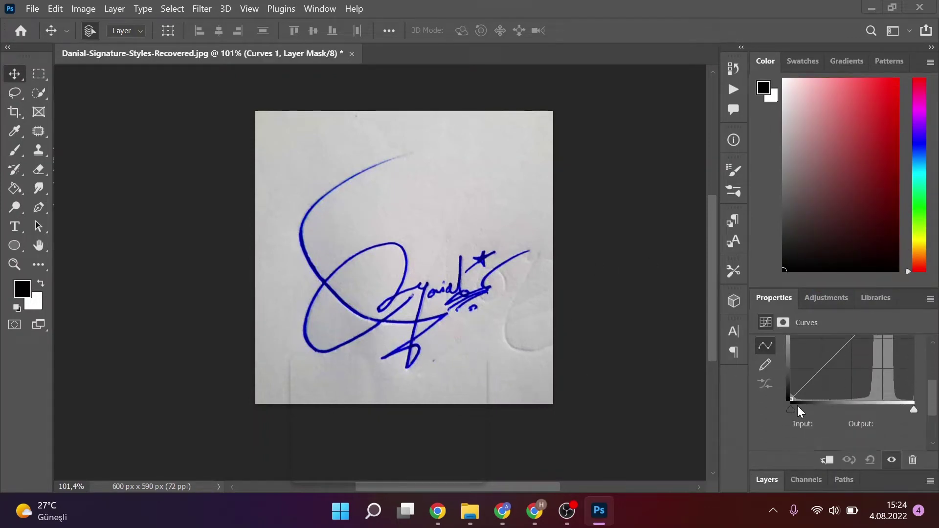
pyautogui.moveTo(817, 412); pyautogui.dragTo(865, 411)
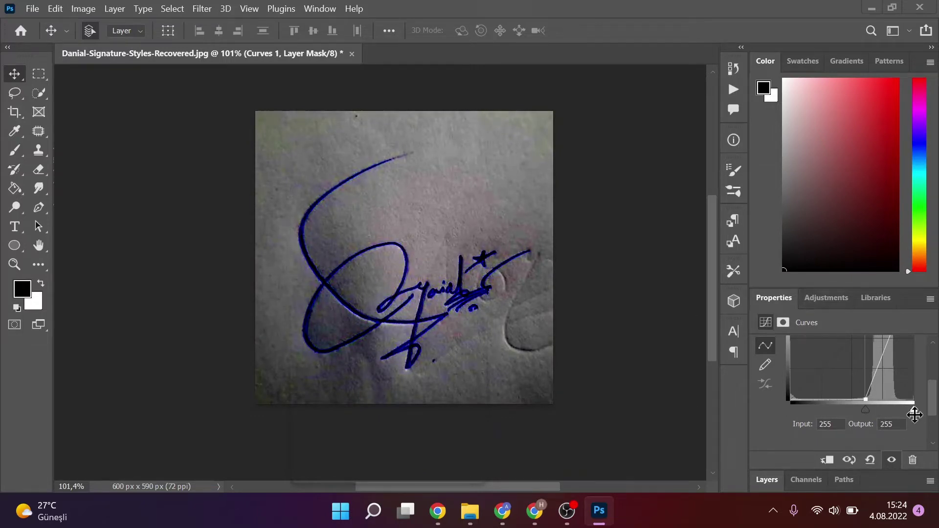
pyautogui.moveTo(914, 411); pyautogui.dragTo(844, 408)
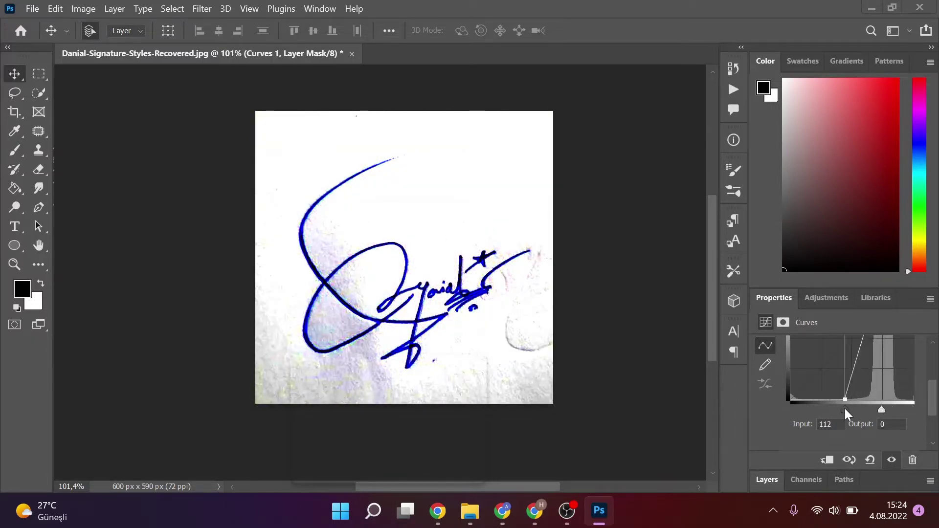
pyautogui.moveTo(882, 410); pyautogui.dragTo(864, 410)
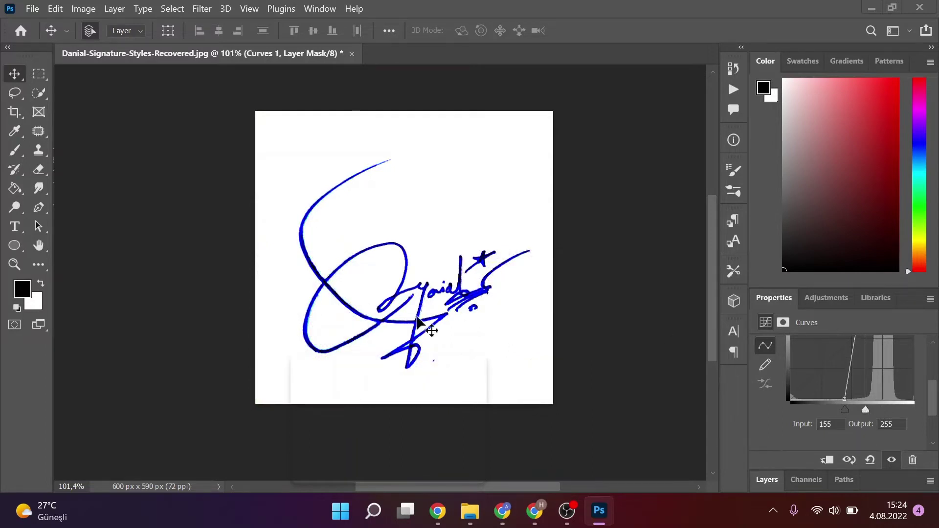
pyautogui.click(438, 307)
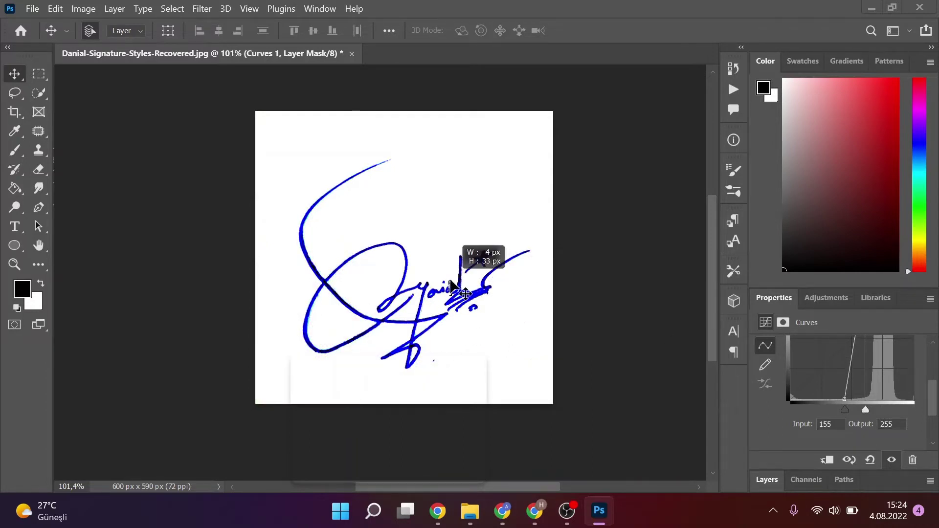
pyautogui.click(754, 486)
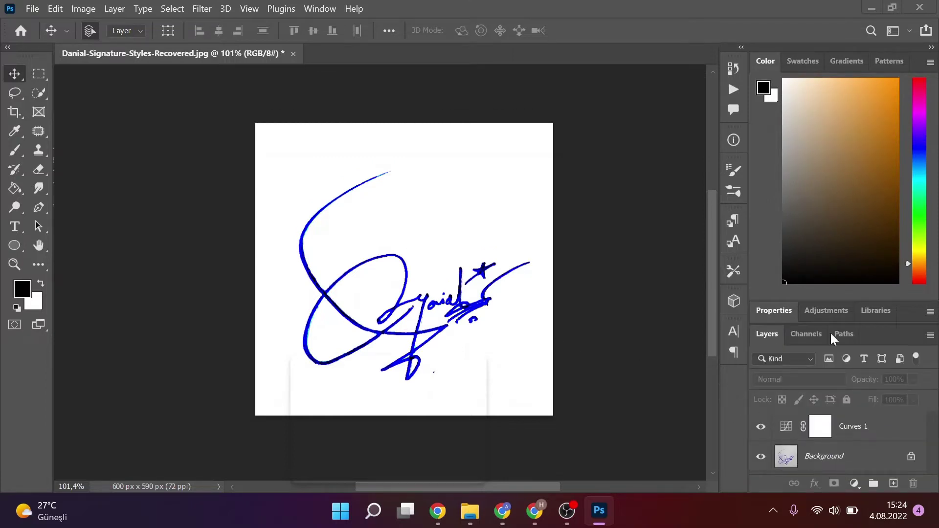
# - Load a channel as a selection and invert it to isolate the signature strokes
pyautogui.click(799, 336)
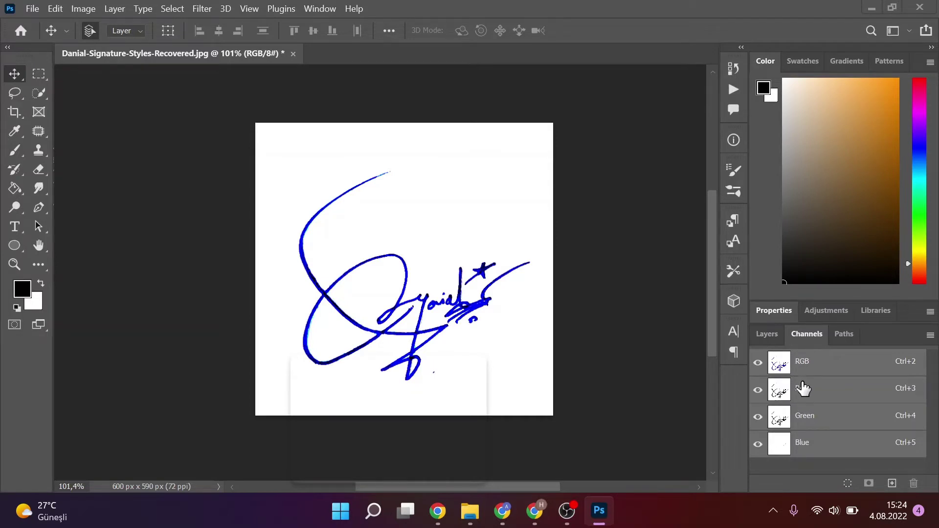
pyautogui.click(848, 484)
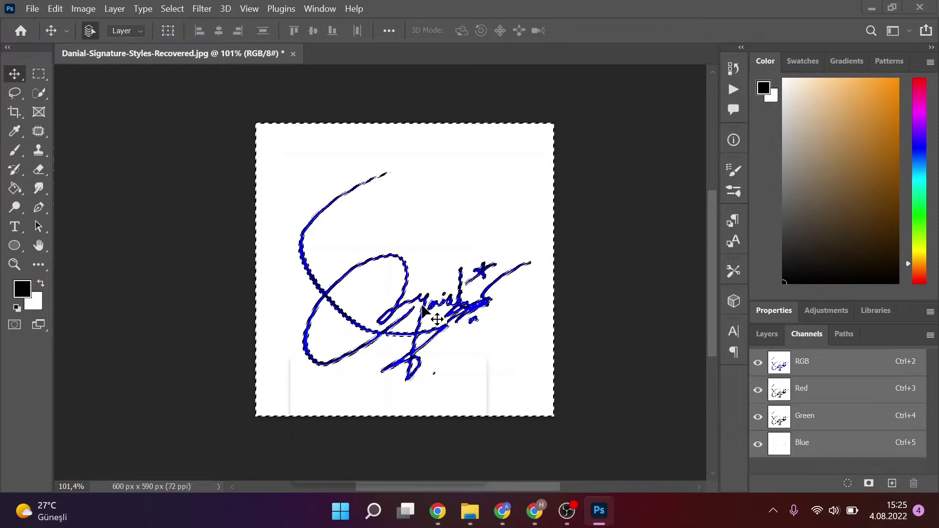
pyautogui.click(172, 9)
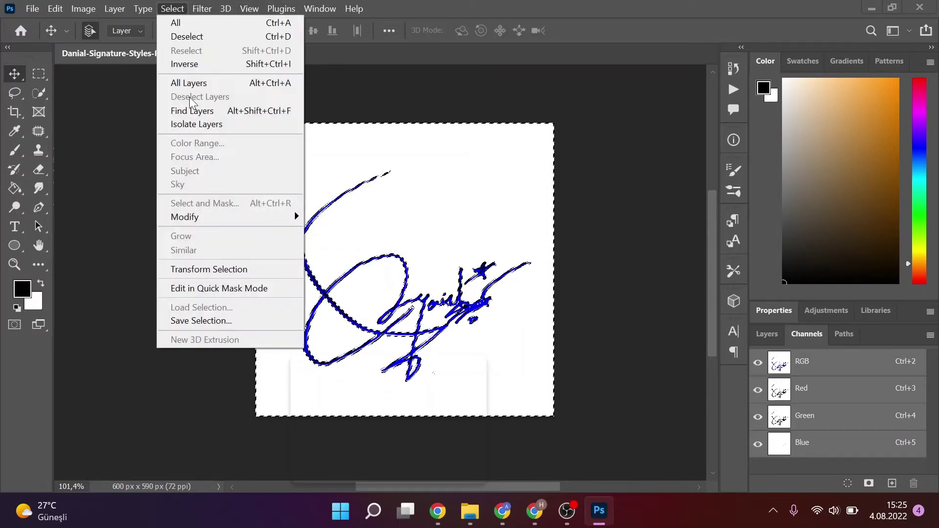
pyautogui.click(210, 65)
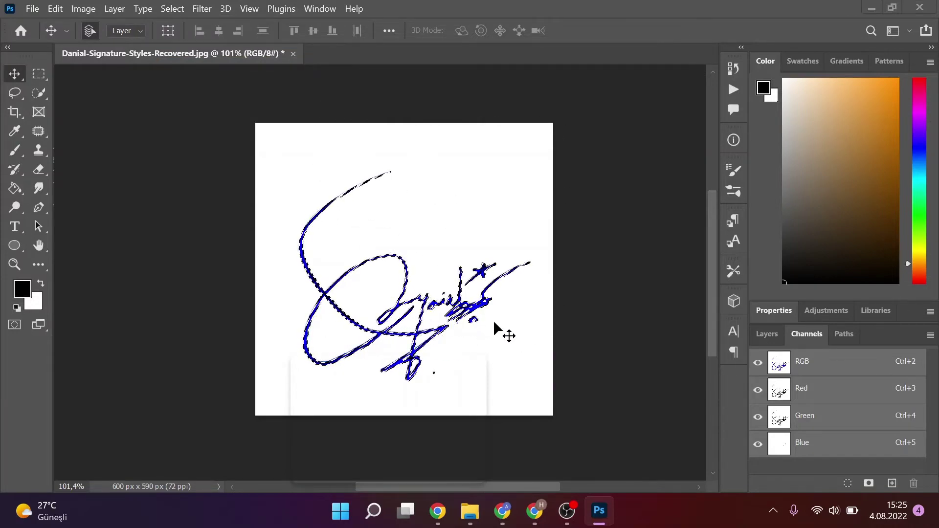
# - Convert the signature selection into a work path from the Paths panel
pyautogui.click(838, 339)
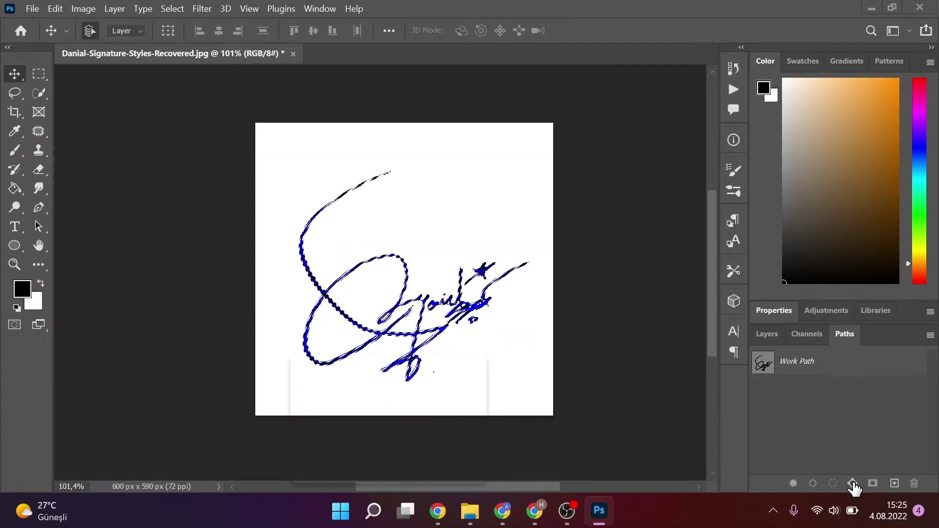
pyautogui.click(852, 484)
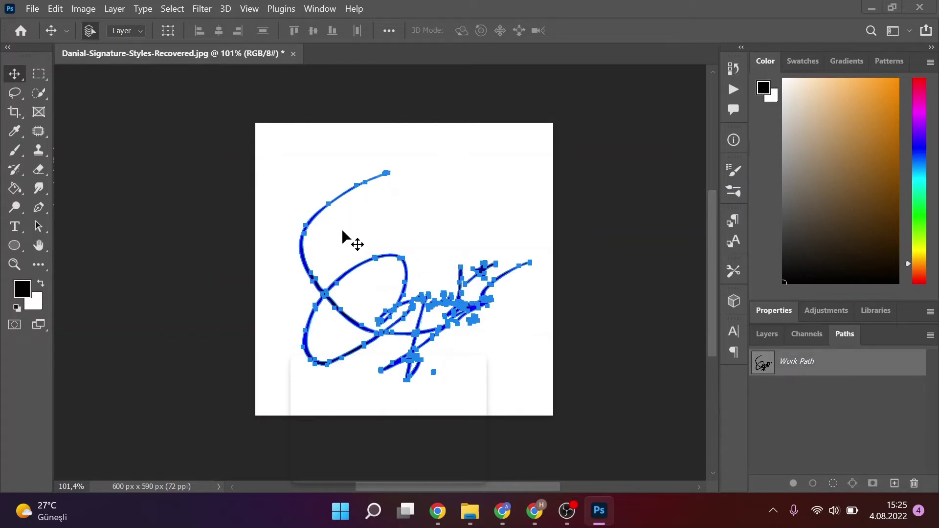
pyautogui.click(766, 334)
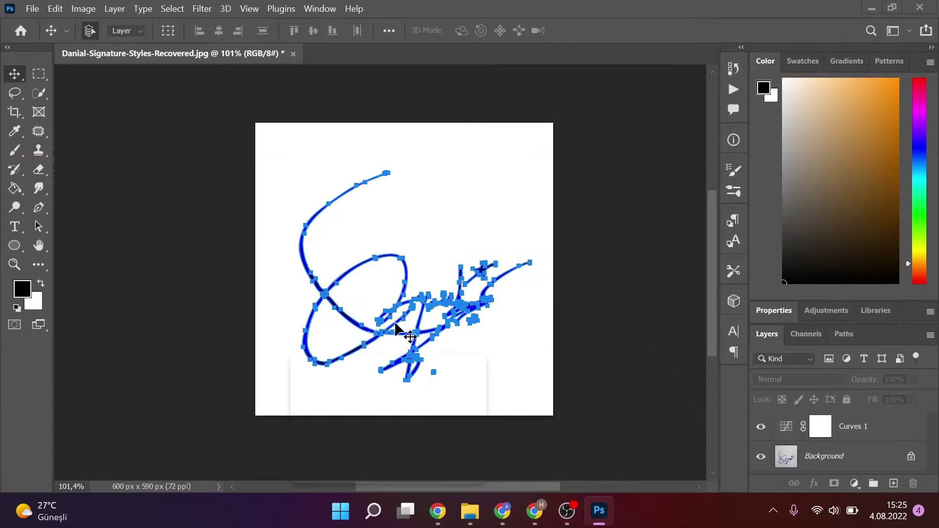
pyautogui.click(854, 484)
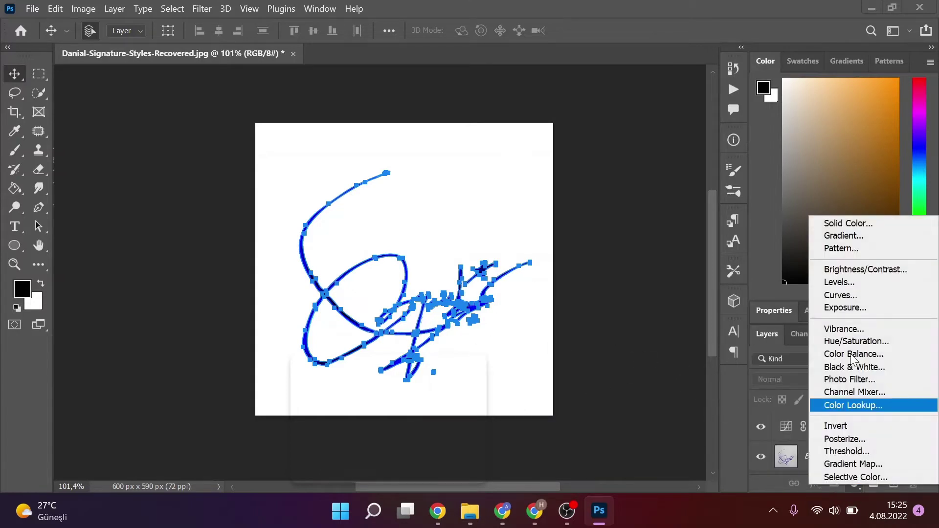
# - Add a vivid blue Solid Color fill layer to colour the signature strokes
pyautogui.click(818, 223)
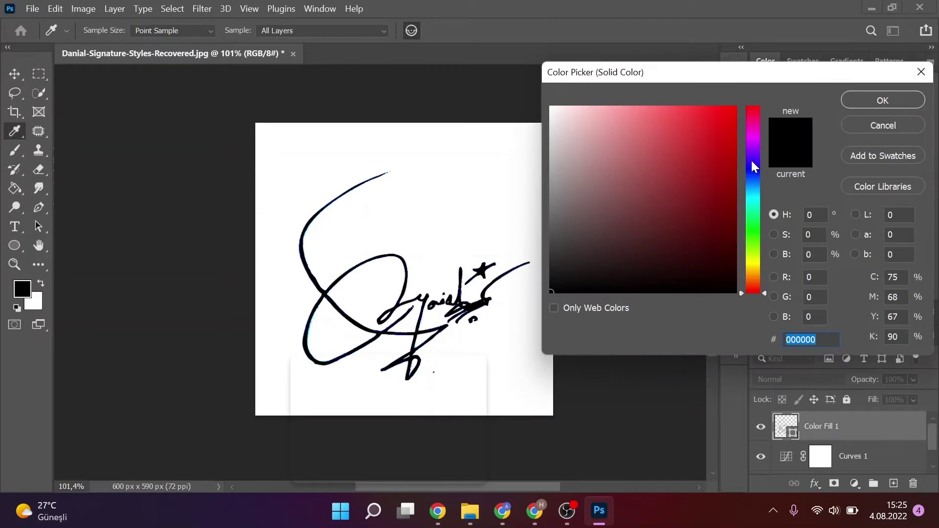
pyautogui.moveTo(550, 291)
pyautogui.mouseDown()
pyautogui.moveTo(653, 232)
pyautogui.moveTo(732, 123)
pyautogui.mouseUp()
pyautogui.moveTo(746, 186); pyautogui.dragTo(753, 169)
pyautogui.moveTo(732, 123)
pyautogui.mouseDown()
pyautogui.moveTo(734, 113)
pyautogui.moveTo(767, 139)
pyautogui.moveTo(763, 172)
pyautogui.mouseUp()
pyautogui.click(869, 111)
pyautogui.scroll(-1, 828, 458)
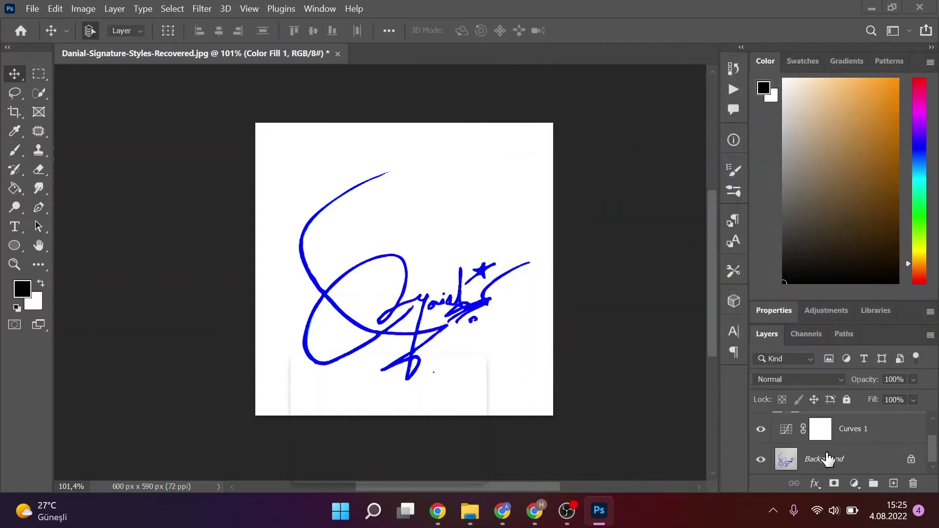
# - Hide the Background layer, zoom in, and move the signature up and left
pyautogui.click(762, 461)
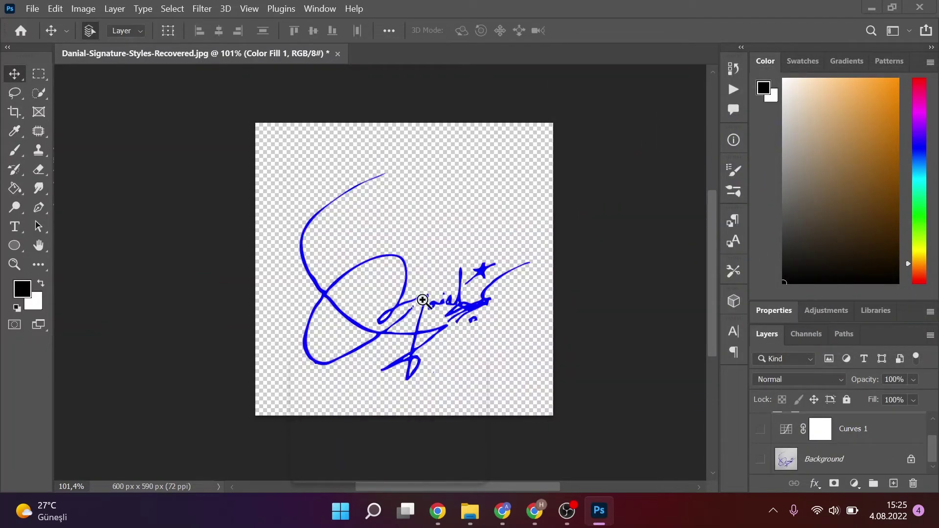
pyautogui.press('z')
pyautogui.moveTo(422, 300); pyautogui.dragTo(442, 302)
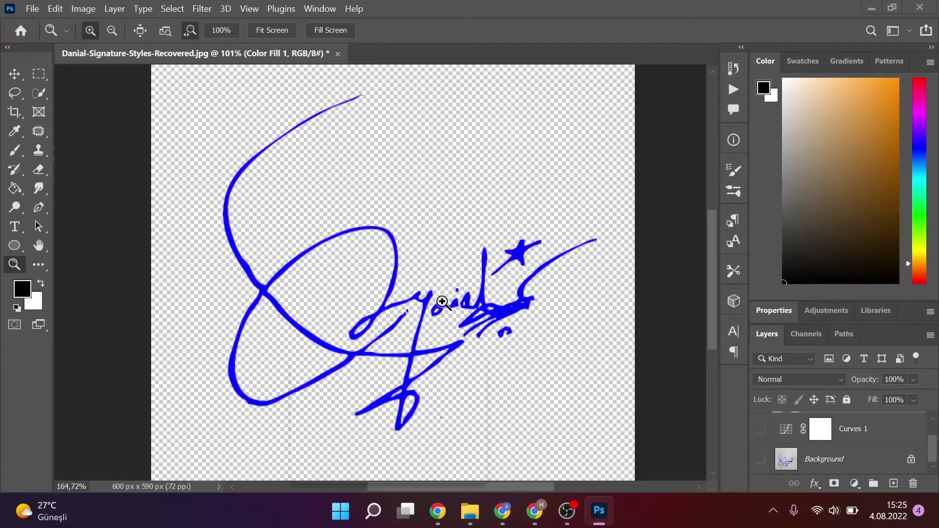
pyautogui.press('v')
pyautogui.moveTo(512, 321)
pyautogui.mouseDown()
pyautogui.moveTo(453, 291)
pyautogui.moveTo(489, 275)
pyautogui.mouseUp()
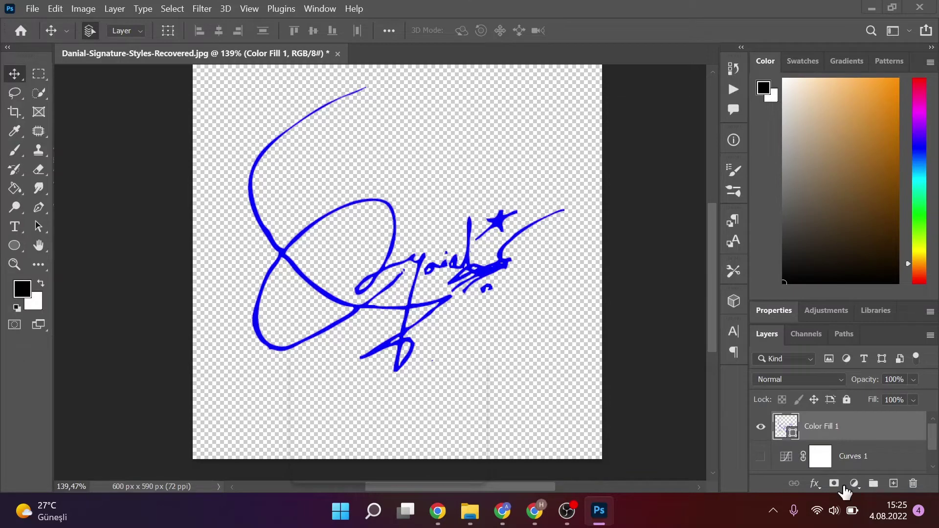
pyautogui.click(854, 484)
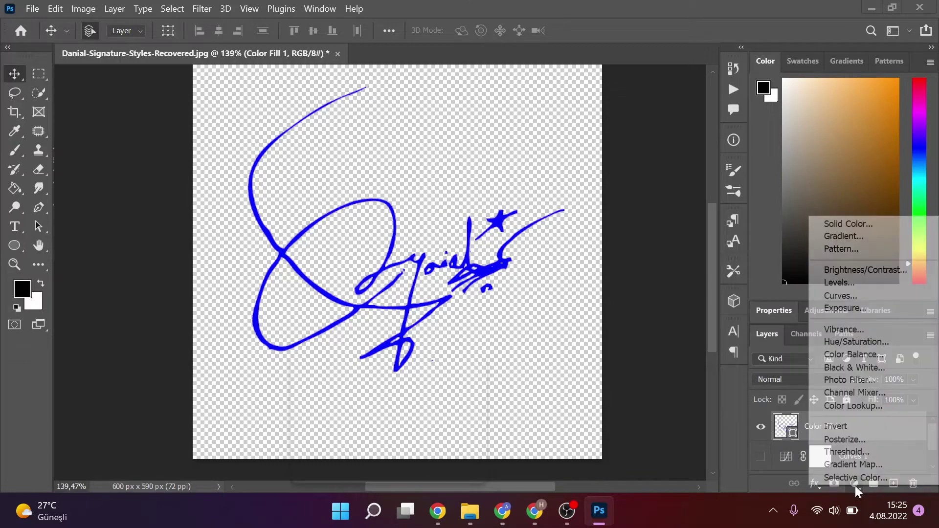
# - Add a pale grey-green Solid Color fill and stack the blue signature above it
pyautogui.click(837, 220)
pyautogui.moveTo(756, 237); pyautogui.dragTo(756, 259)
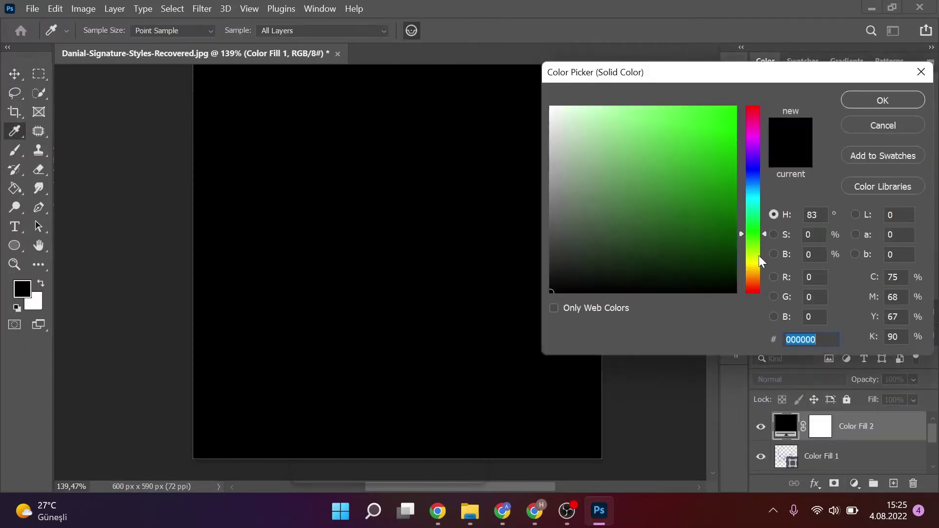
pyautogui.moveTo(591, 175); pyautogui.dragTo(561, 138)
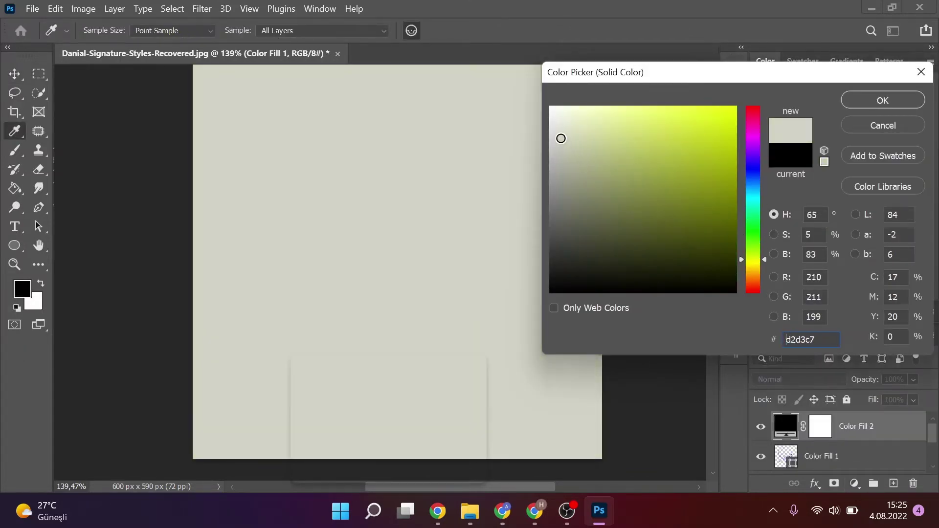
pyautogui.click(856, 101)
pyautogui.moveTo(829, 464); pyautogui.dragTo(807, 421)
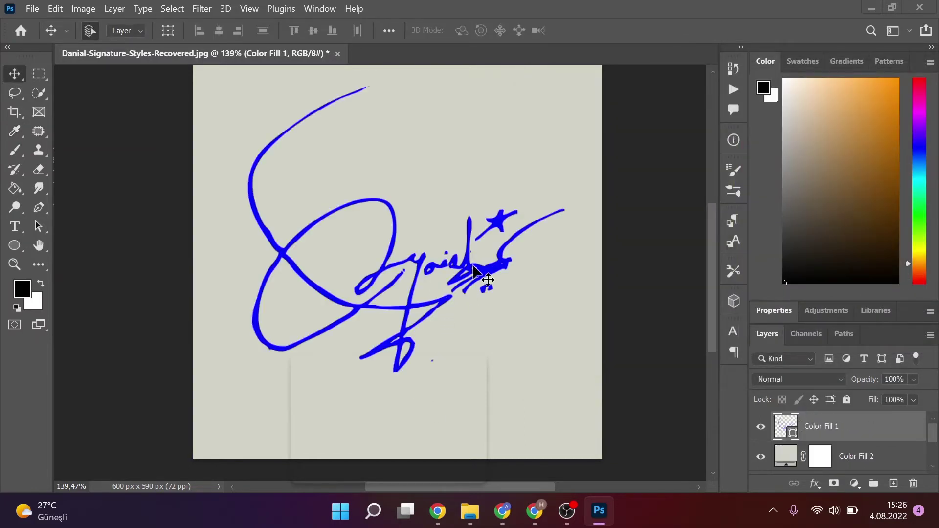
# - Scale the signature to about 24% into the bottom-right corner, then refit the view
pyautogui.hotkey('ctrl', 't')
pyautogui.moveTo(563, 229)
pyautogui.mouseDown()
pyautogui.moveTo(323, 228)
pyautogui.moveTo(549, 420)
pyautogui.mouseUp()
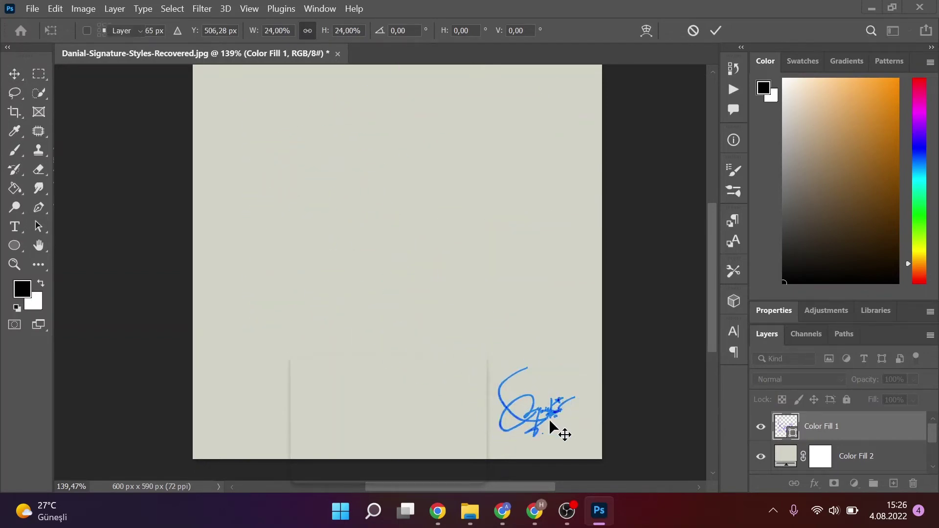
pyautogui.press('Return')
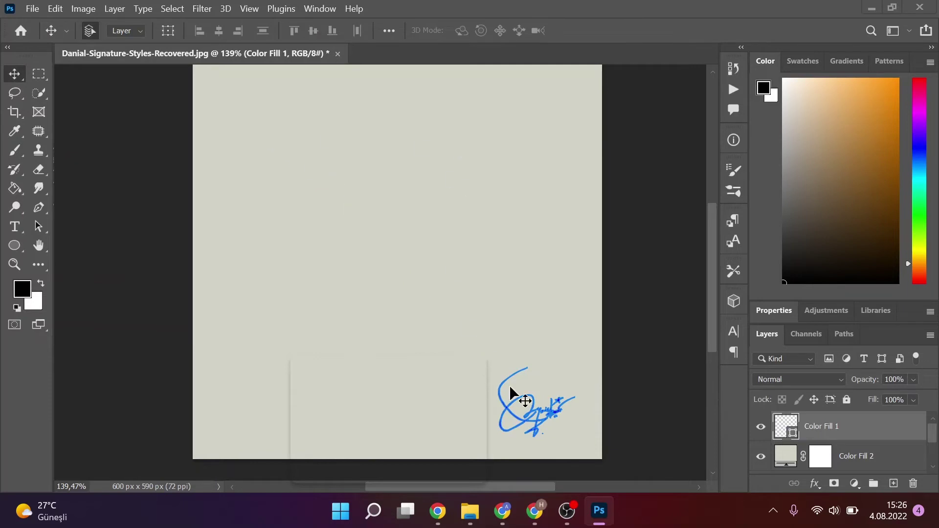
pyautogui.press('z')
pyautogui.moveTo(509, 392); pyautogui.dragTo(506, 420)
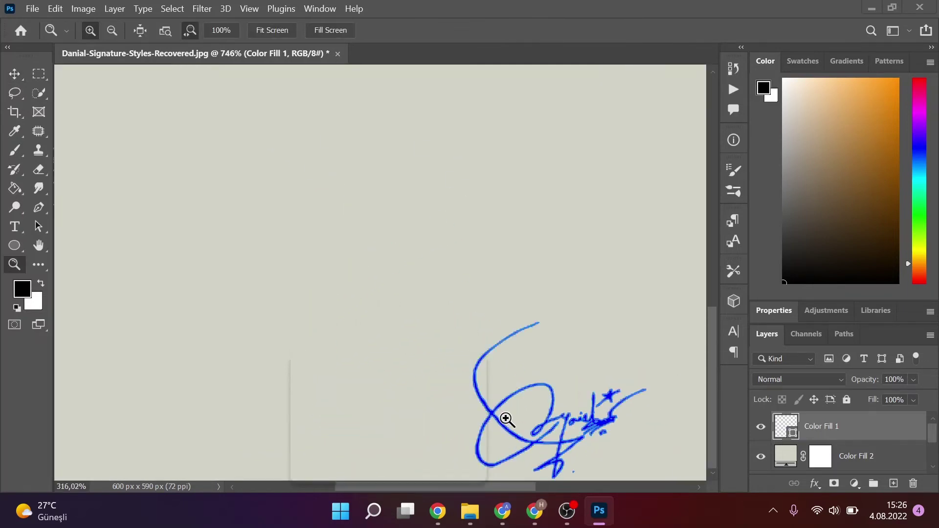
pyautogui.hotkey('ctrl', '0')
pyautogui.press('v')
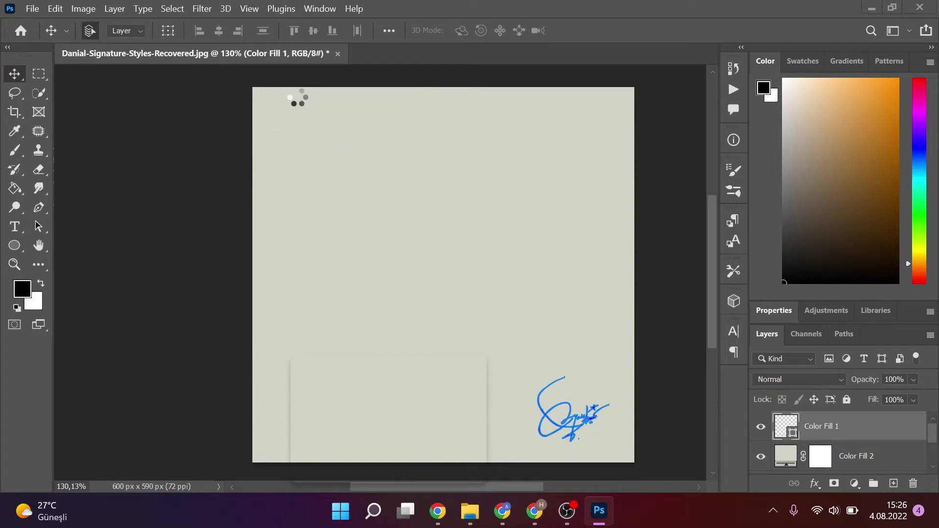
# - Draw a paragraph text box over the upper page and fill it with pasted Lorem ipsum
pyautogui.press('t')
pyautogui.moveTo(283, 117)
pyautogui.mouseDown()
pyautogui.moveTo(614, 339)
pyautogui.moveTo(608, 346)
pyautogui.mouseUp()
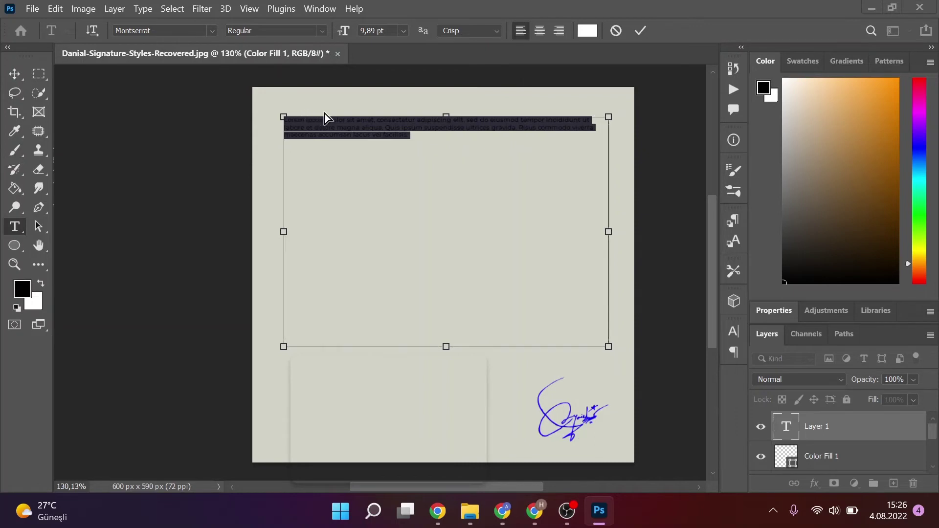
pyautogui.click(429, 133)
pyautogui.hotkey('ctrl', 'v')
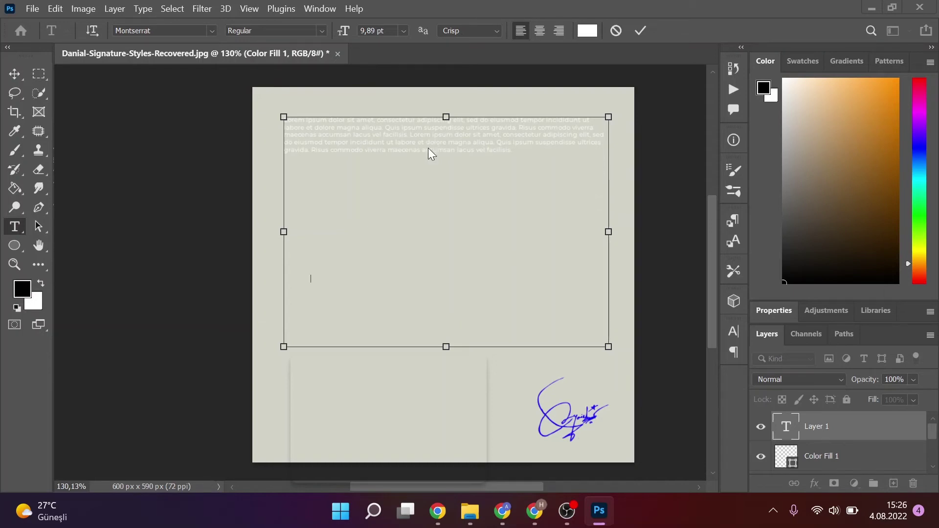
pyautogui.hotkey('ctrl', 'v')
pyautogui.hotkey('ctrl', 'v')
pyautogui.hotkey('ctrl', 'v')
pyautogui.hotkey('ctrl', 'v')
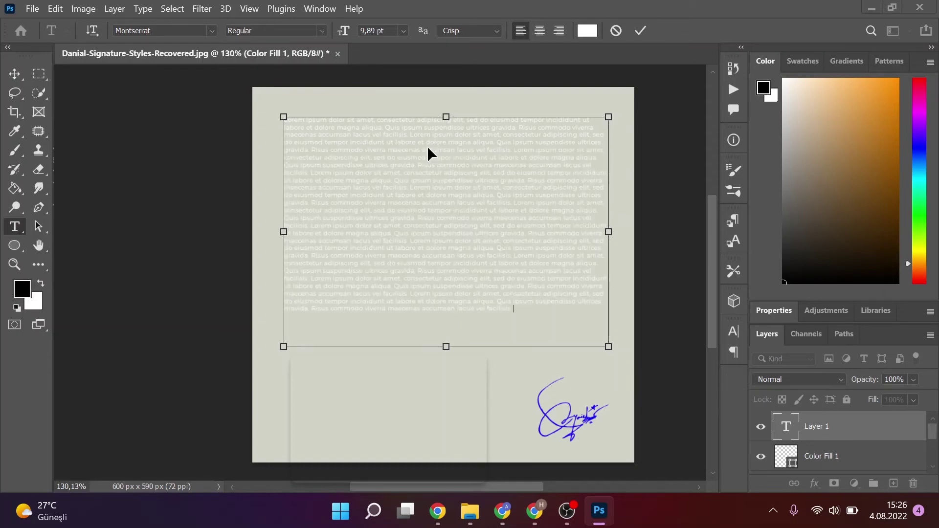
pyautogui.hotkey('ctrl', 'v')
pyautogui.hotkey('ctrl', 'v')
pyautogui.click(14, 74)
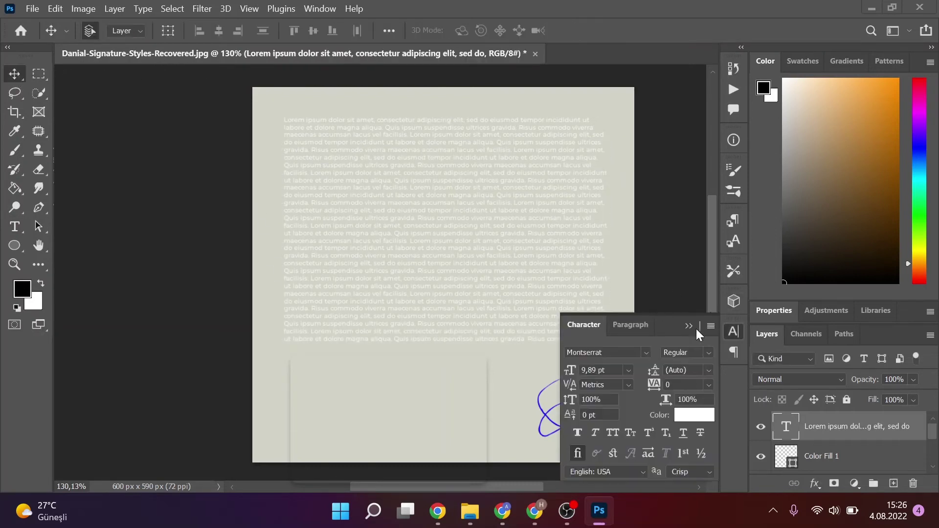
# - Set the Lorem ipsum text colour to dark grey 181818 and close the character settings
pyautogui.click(690, 415)
pyautogui.write('181818')
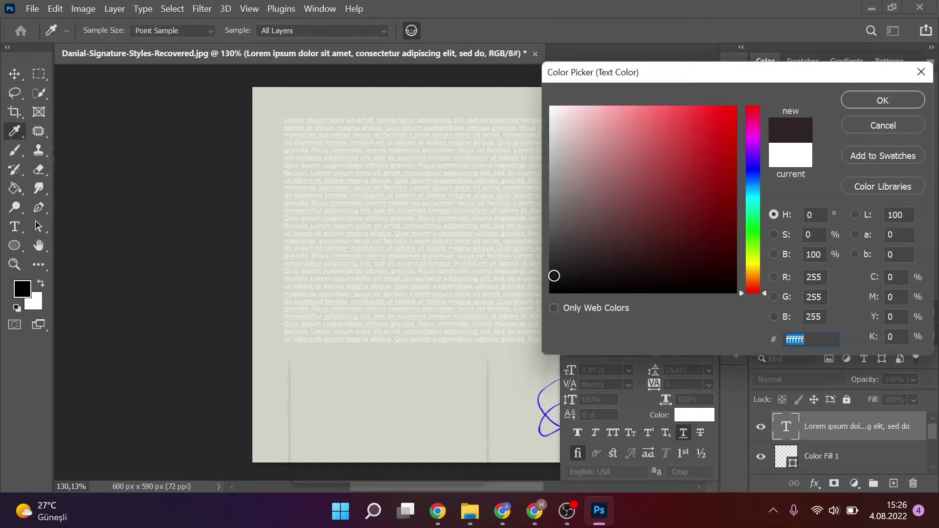
pyautogui.click(854, 103)
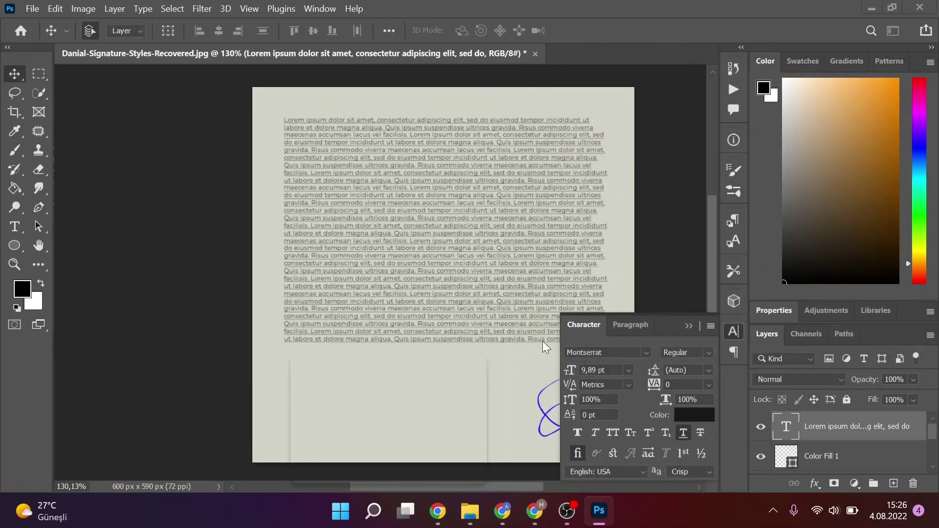
pyautogui.click(687, 325)
# - Zoom in on the page and make the Color Fill 1 signature layer active
pyautogui.press('z')
pyautogui.moveTo(505, 283)
pyautogui.mouseDown()
pyautogui.moveTo(570, 287)
pyautogui.moveTo(486, 293)
pyautogui.mouseUp()
pyautogui.press('v')
pyautogui.click(534, 405)
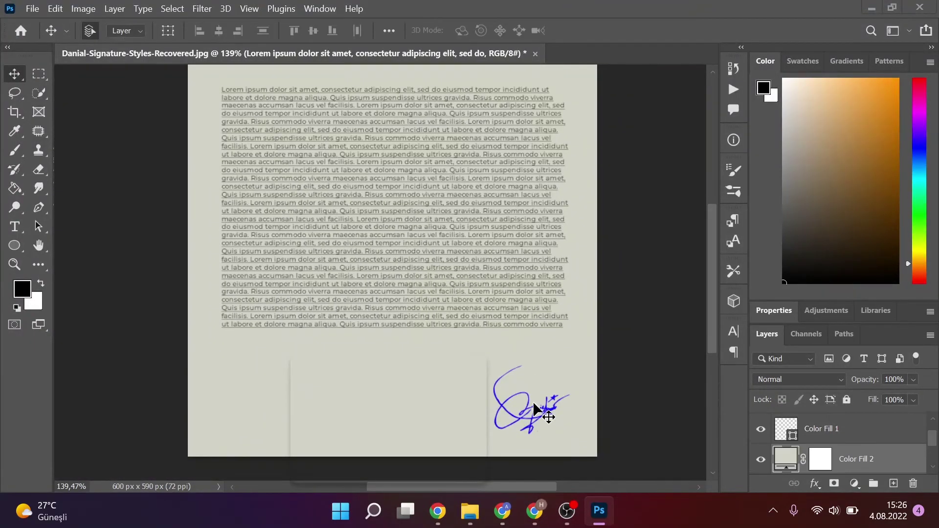
pyautogui.hotkey('ctrl', 't')
pyautogui.click(499, 210)
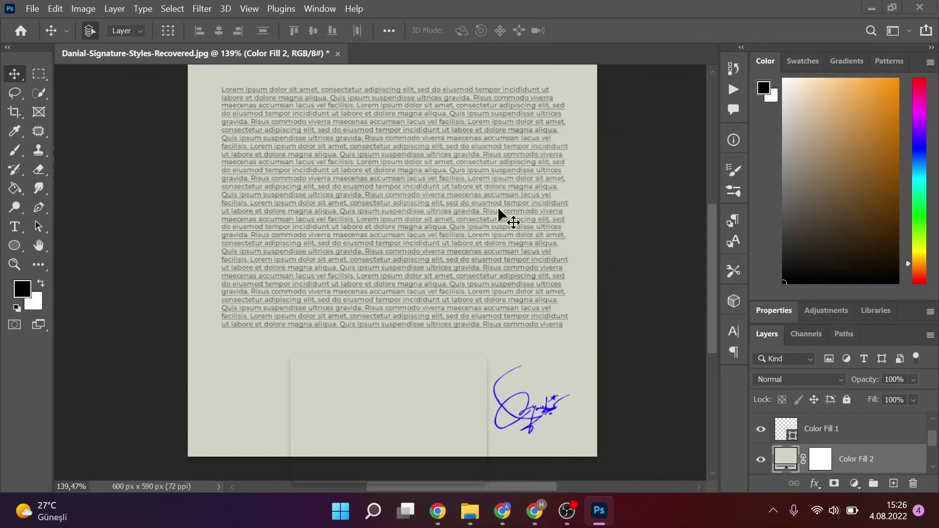
pyautogui.scroll(1, 498, 207)
pyautogui.click(827, 435)
# - Briefly hide and reshow the signature layer to check it
pyautogui.scroll(1, 828, 442)
pyautogui.scroll(-2, 829, 442)
pyautogui.scroll(-1, 828, 444)
pyautogui.scroll(1, 830, 448)
pyautogui.scroll(1, 826, 444)
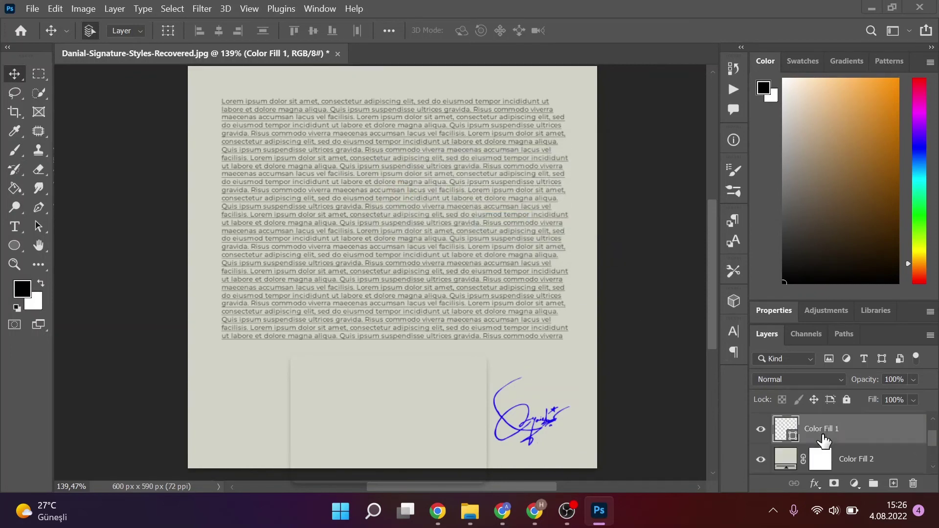
pyautogui.click(760, 430)
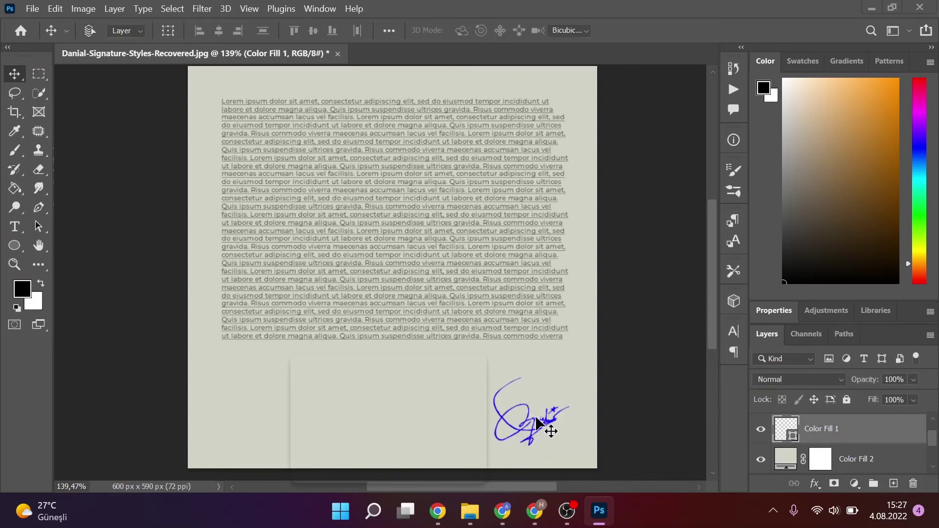
# - Transform the signature upward toward the text, zoom in on it, then switch to Chrome
pyautogui.hotkey('ctrl', 't')
pyautogui.moveTo(541, 430); pyautogui.dragTo(539, 391)
pyautogui.press('Return')
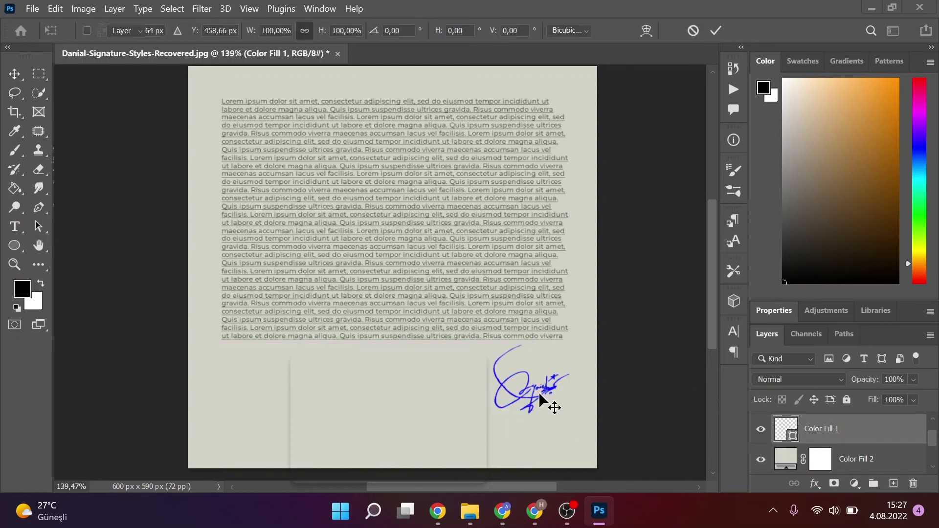
pyautogui.press('z')
pyautogui.moveTo(536, 385); pyautogui.dragTo(579, 385)
pyautogui.scroll(-5, 578, 385)
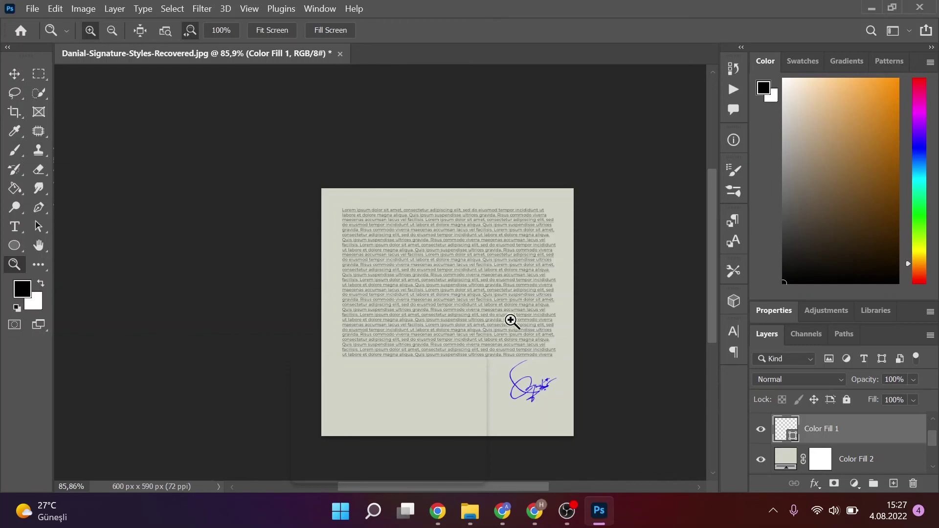
pyautogui.click(535, 511)
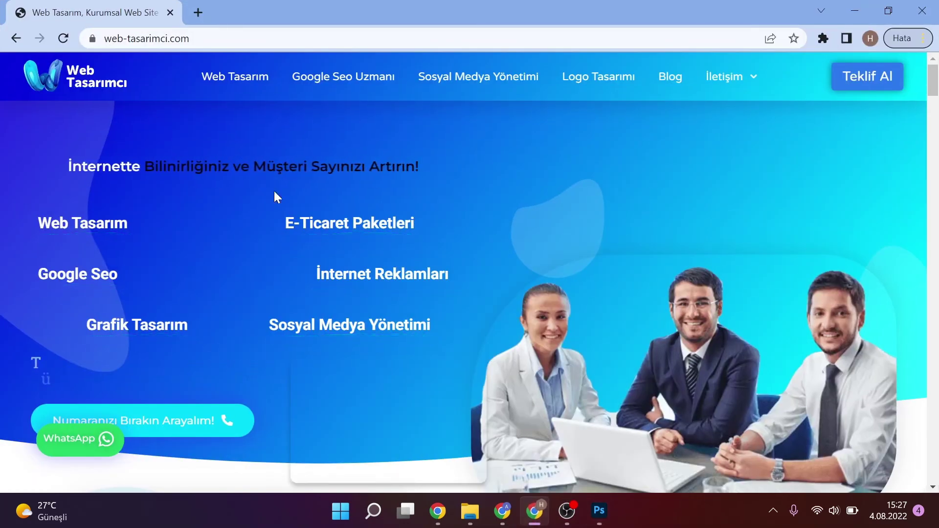